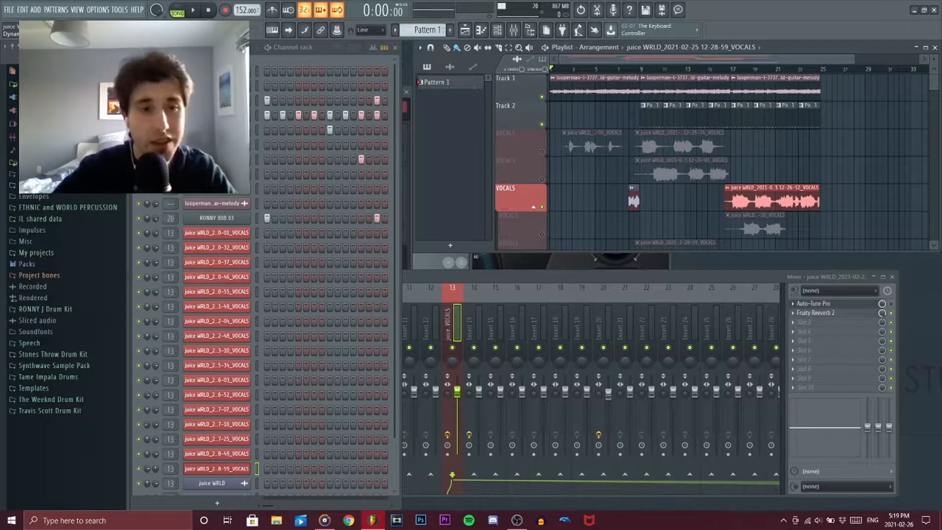
- Open the DSK Dynamic Guitars instrument from the channel rack and set its instrument to Steel Guitar
left_click(216, 86)
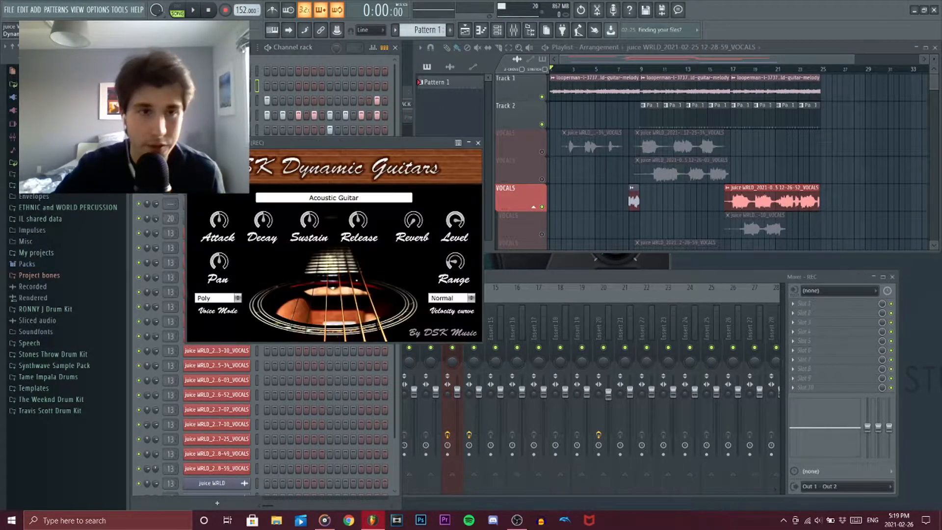
left_click(321, 199)
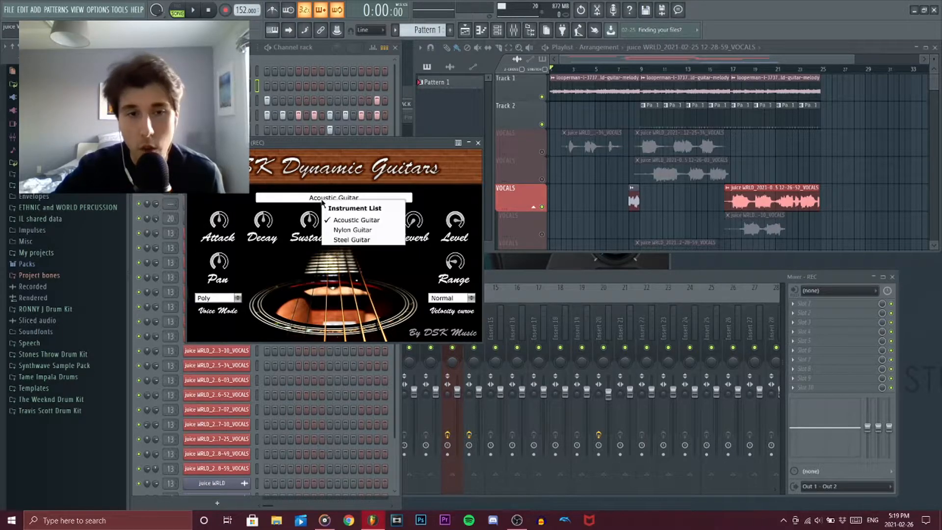
left_click(340, 193)
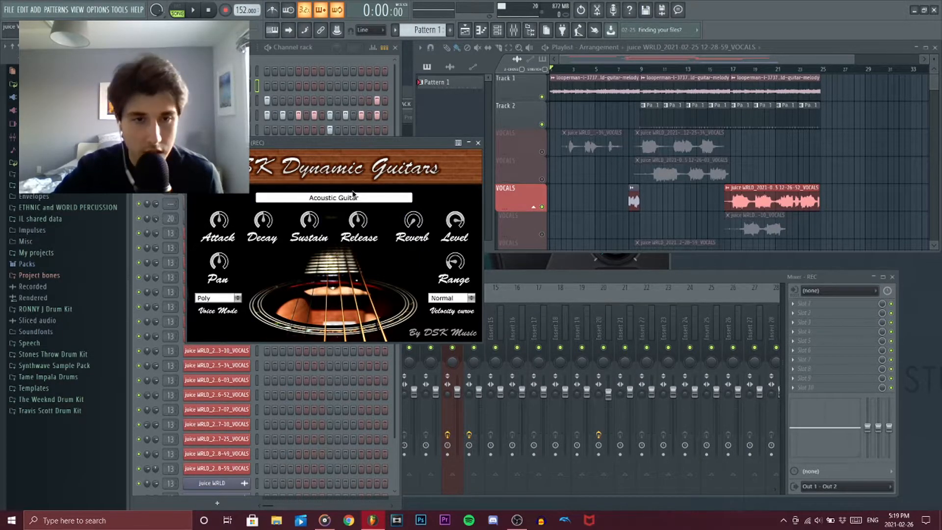
left_click(319, 196)
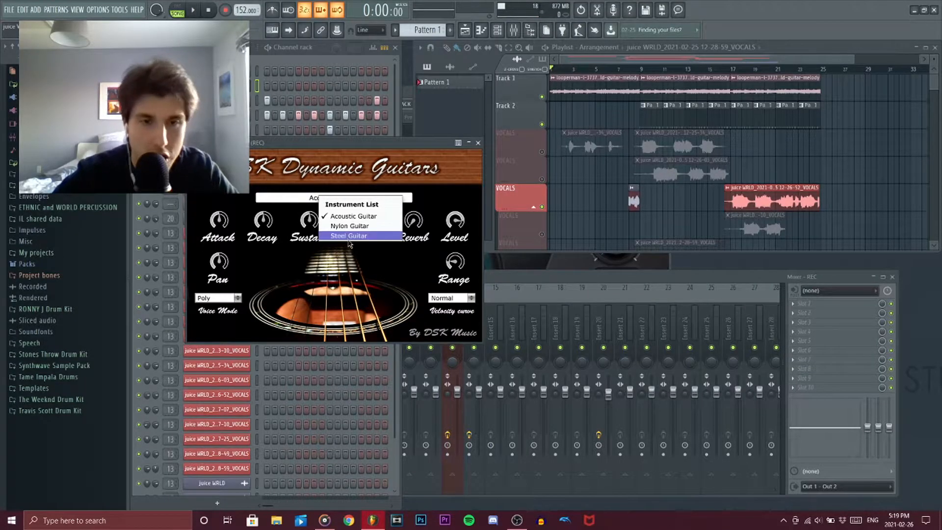
left_click(357, 239)
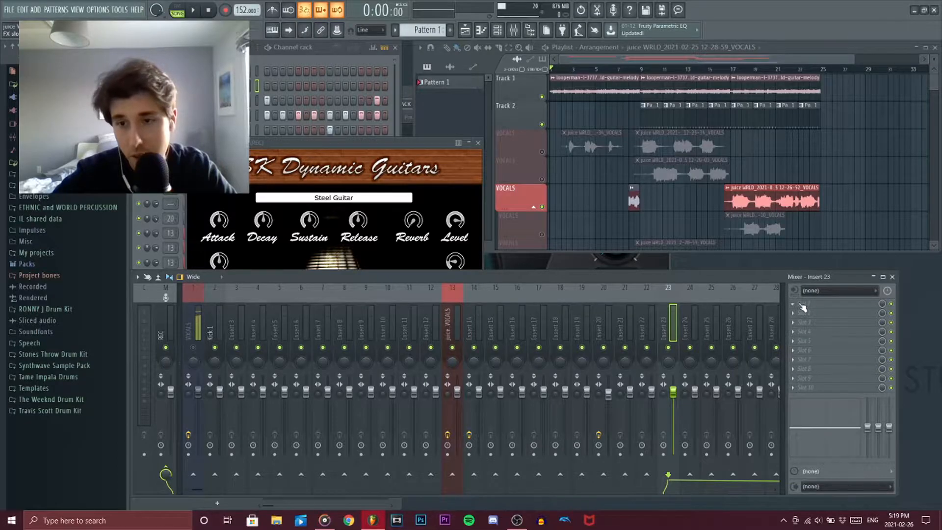
- Load the Boogex amp effect into the first effect slot of mixer Insert 23
left_click(801, 305)
mouse_move(810, 291)
left_click(659, 19)
left_click_drag(586, 57, 544, 493)
left_click(287, 327)
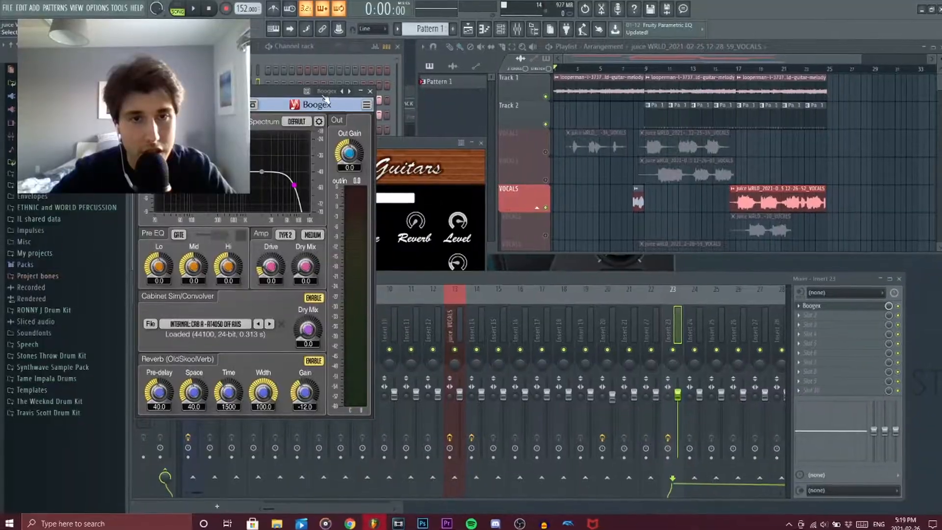
left_click(344, 85)
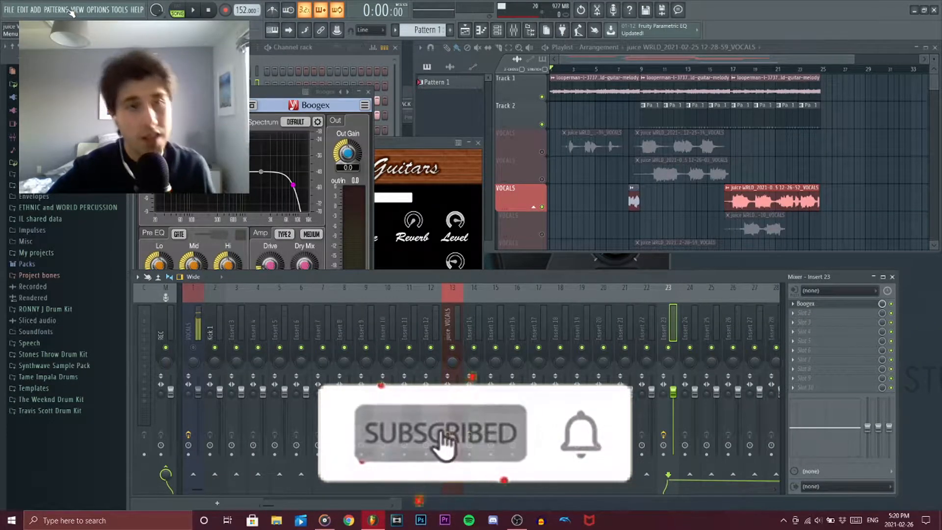
left_click(76, 10)
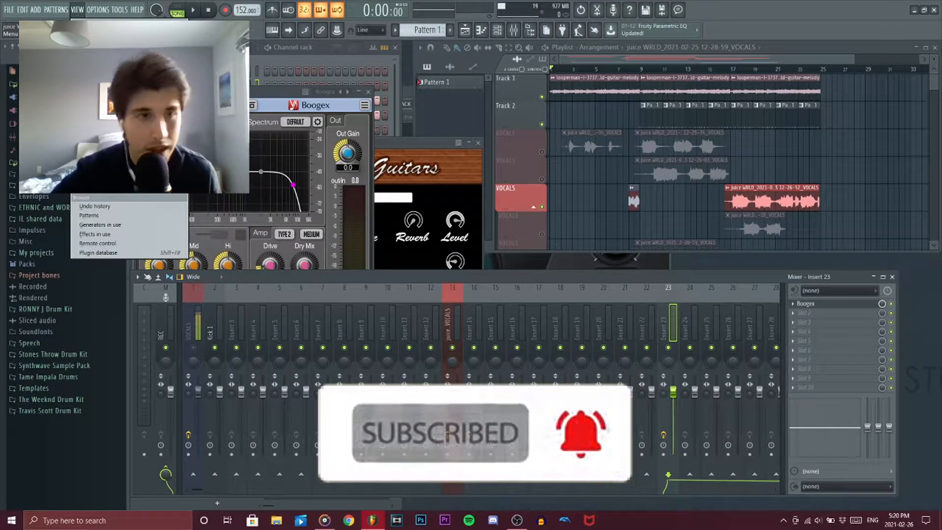
left_click(93, 38)
left_click(887, 48)
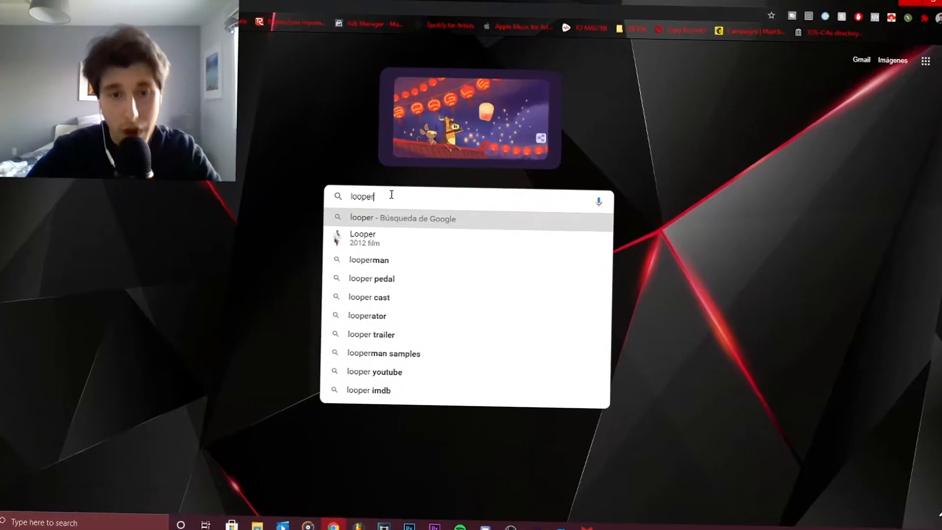
- Switch to Chrome, open Looperman's Loops & Samples page and search the loops for the keyword "juice wrld guitar"
type("man")
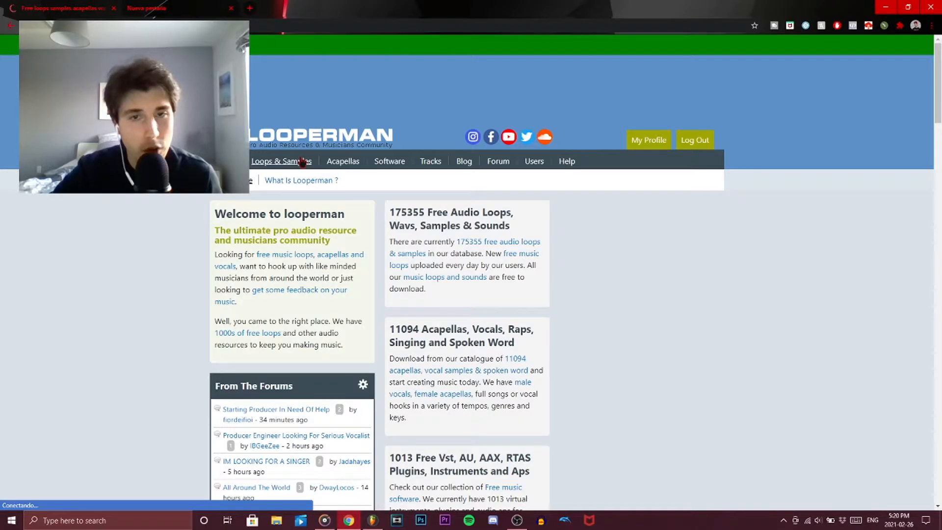
scroll(254, 223, "down", 3)
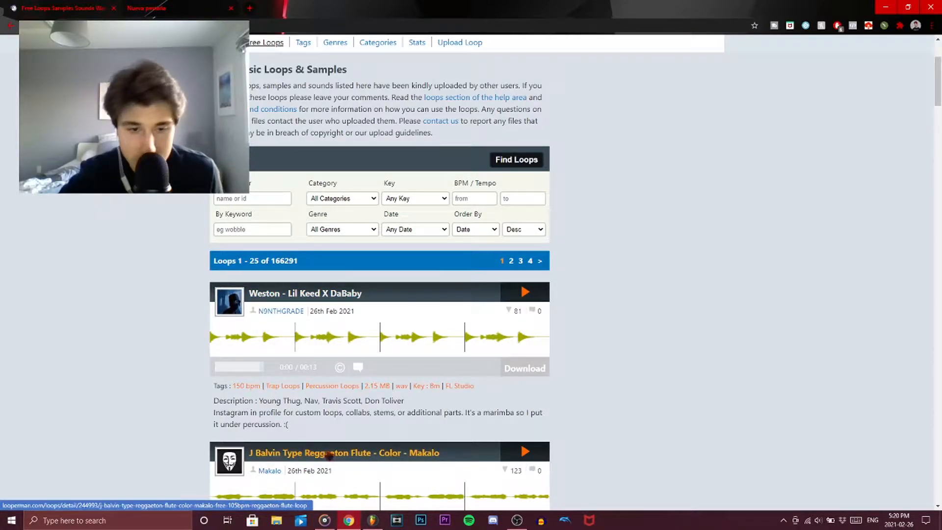
left_click(229, 227)
type("juice wrld")
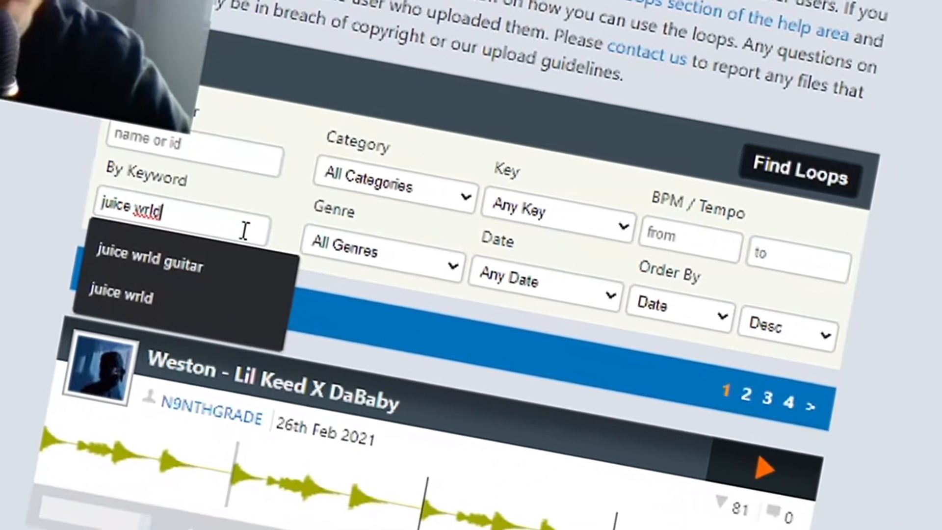
left_click(201, 256)
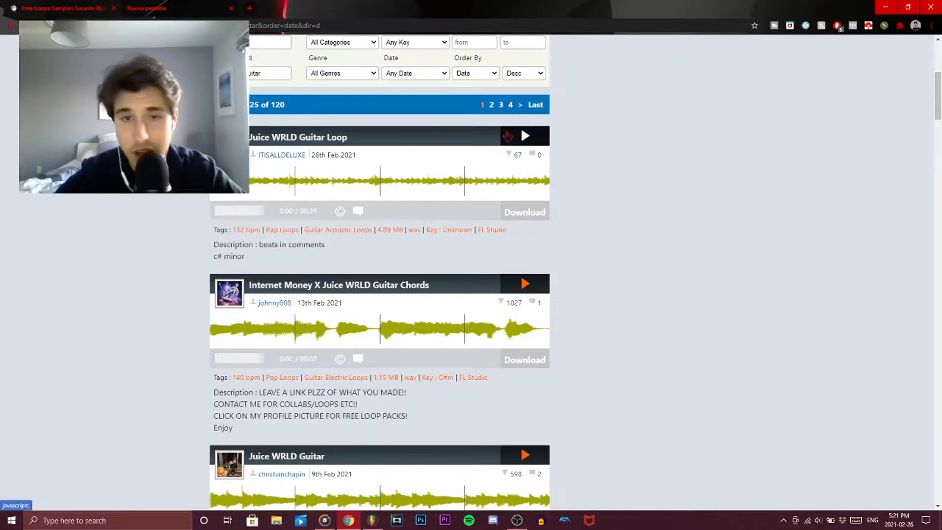
- Preview guitar loops in the search results, including Juice WRLD Guitar Loop and Internet Money X Juice WRLD Guitar Chords
left_click(525, 136)
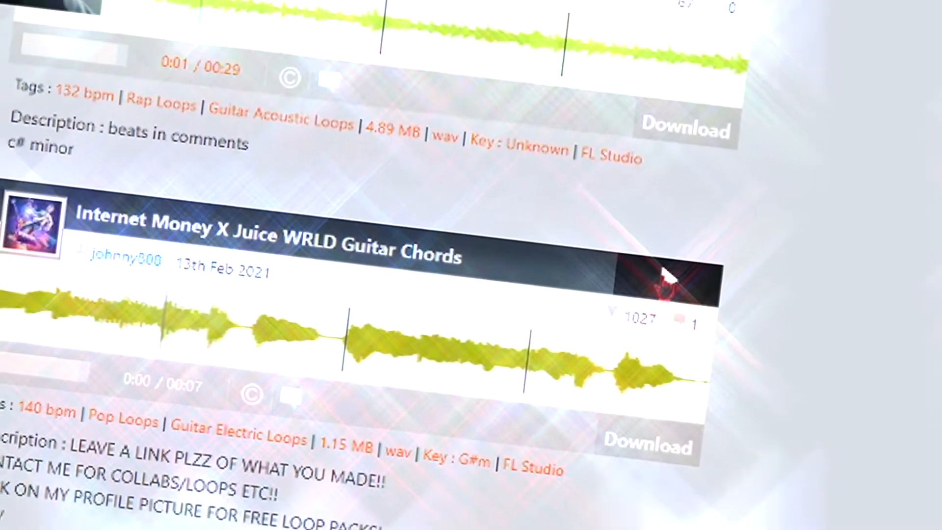
left_click(667, 276)
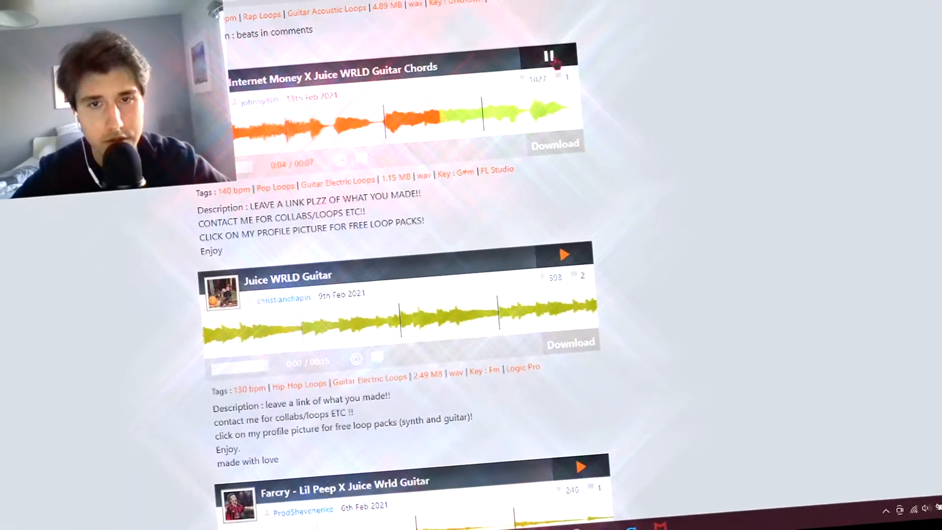
left_click(533, 105)
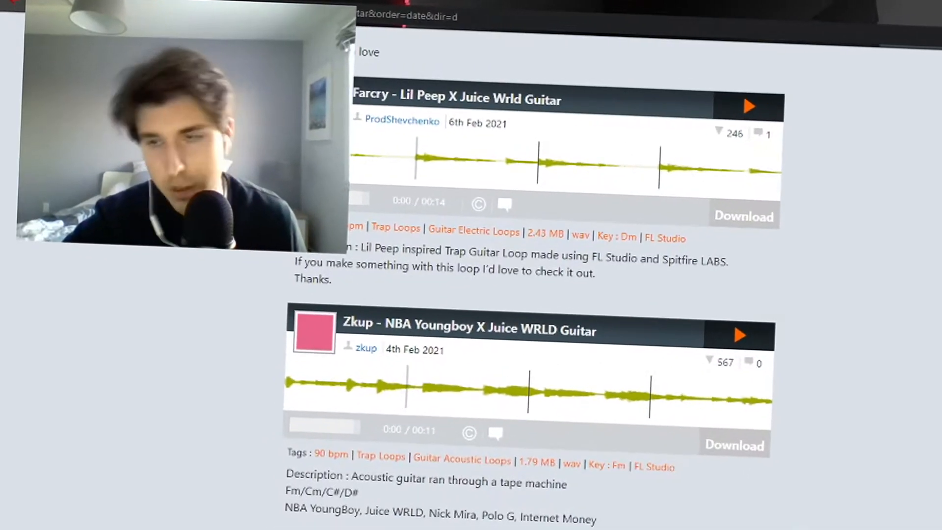
scroll(530, 294, "down", 8)
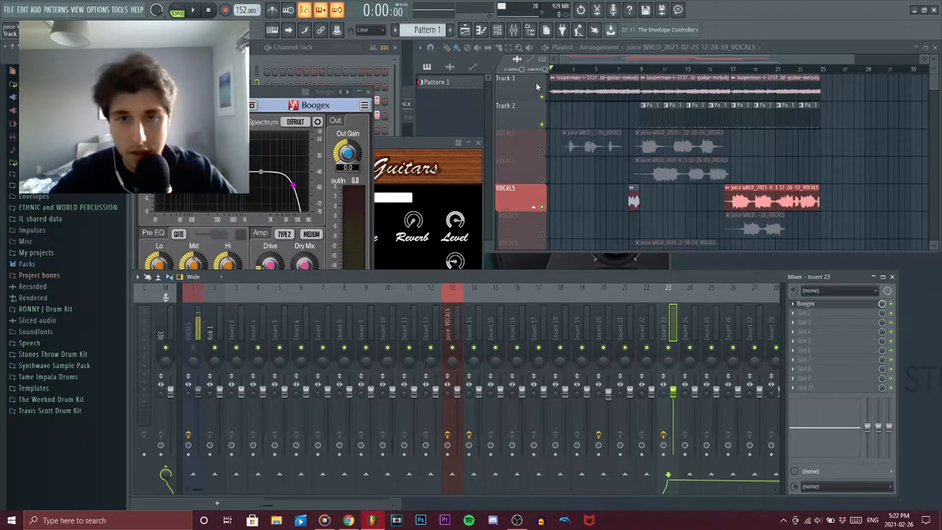
- Switch to FL Studio, solo Track 1 in the playlist and play the guitar melody
right_click(542, 97)
key("space")
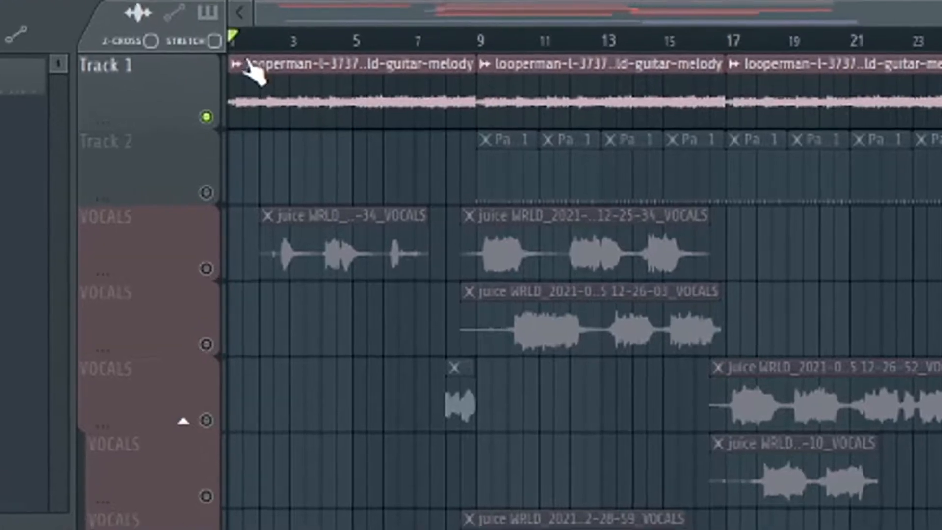
- View the Fit to tempo options for the guitar melody clip on Track 1 and dismiss them without choosing one
right_click(293, 90)
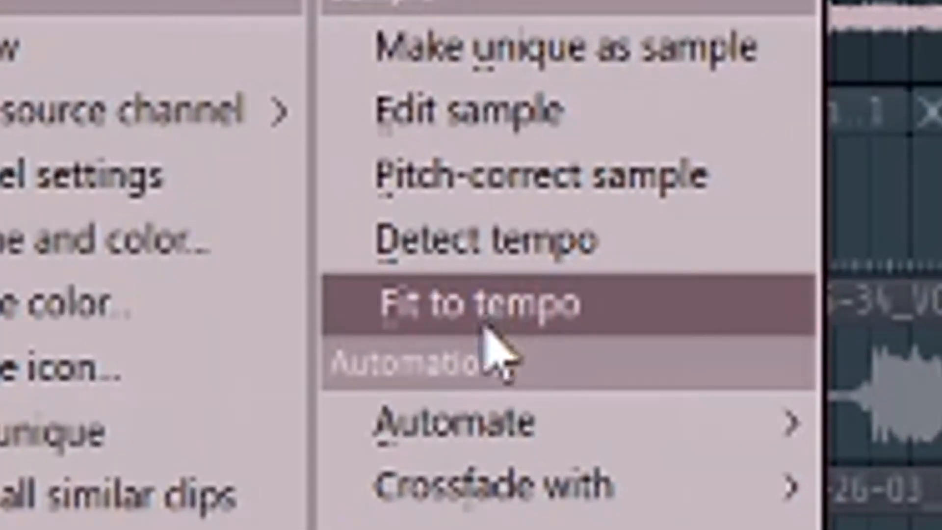
left_click(486, 327)
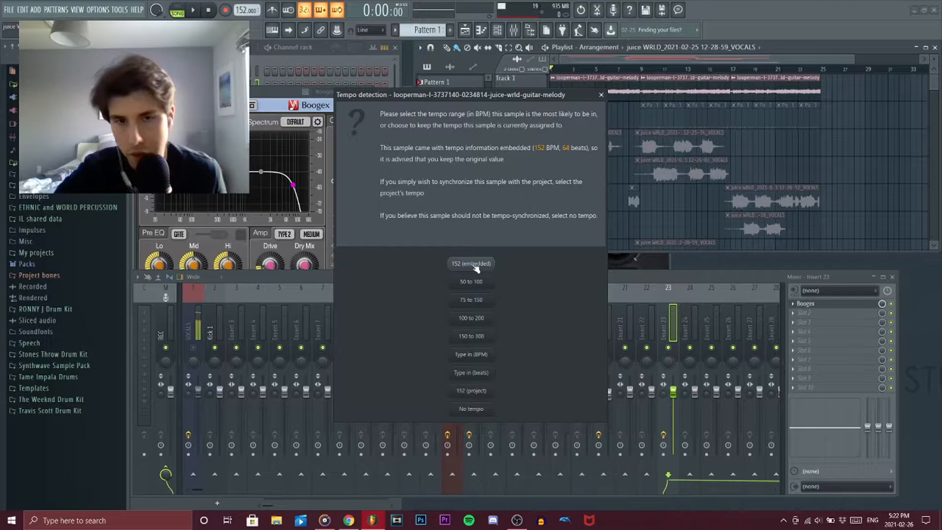
left_click(600, 95)
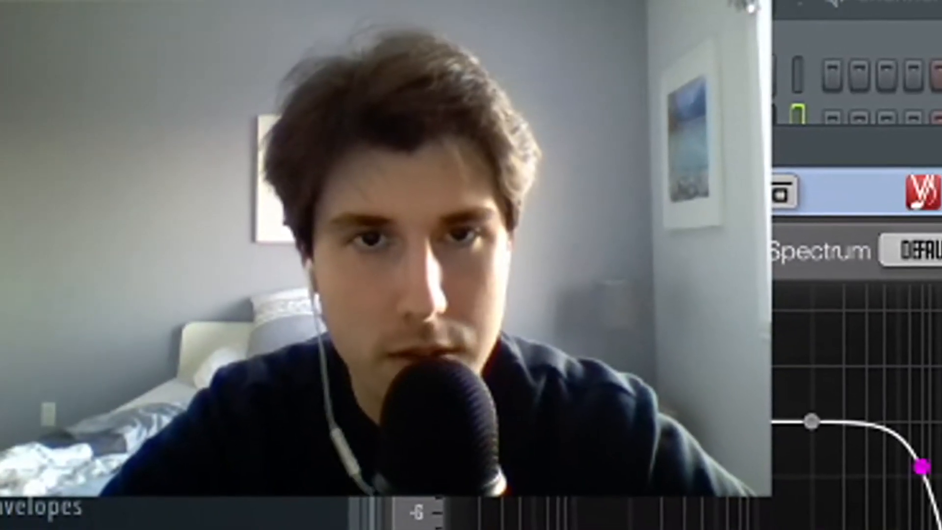
- Widen the channel rack to show the full drum pattern and inspect the sample settings of Kick 1 and another drum channel
left_click(350, 59)
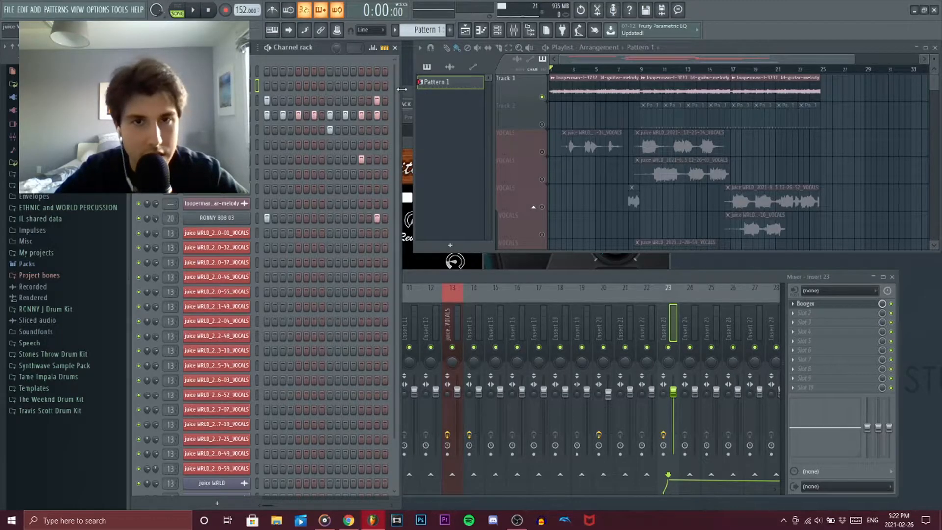
left_click_drag(402, 89, 555, 89)
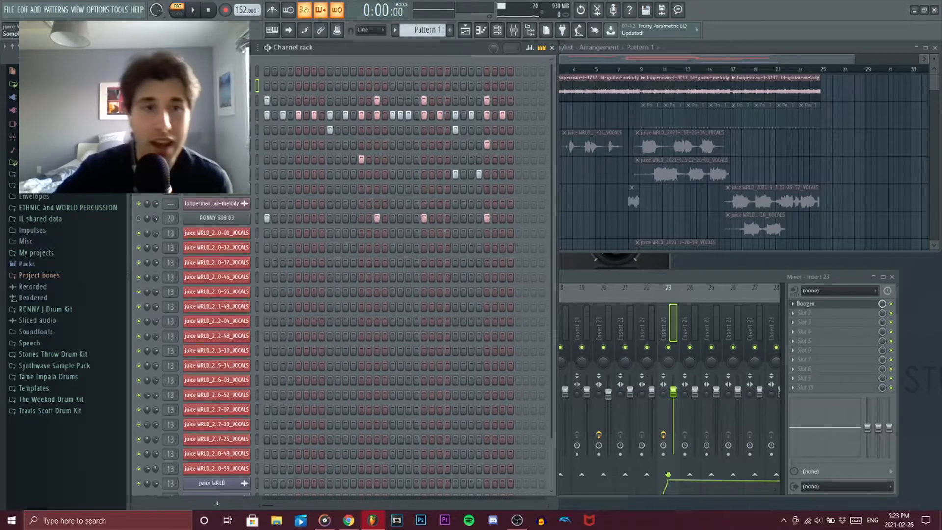
left_click(216, 101)
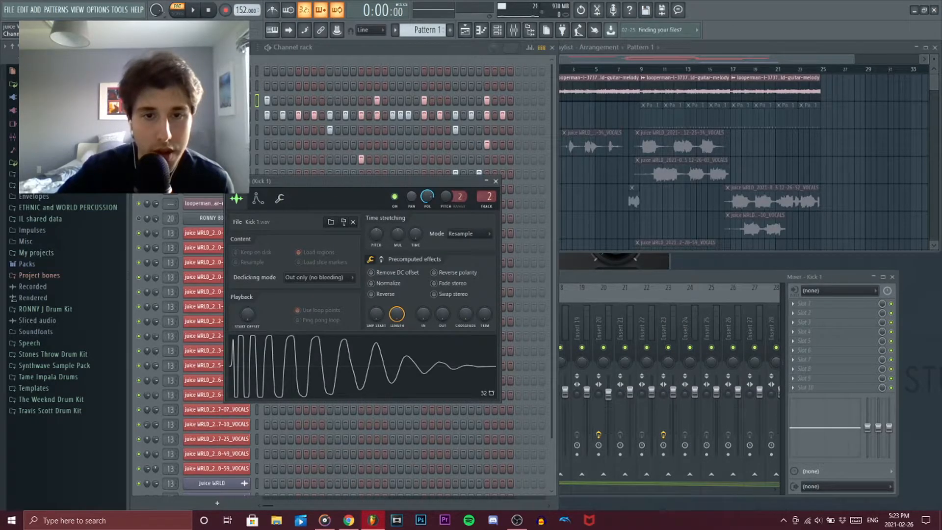
left_click(496, 181)
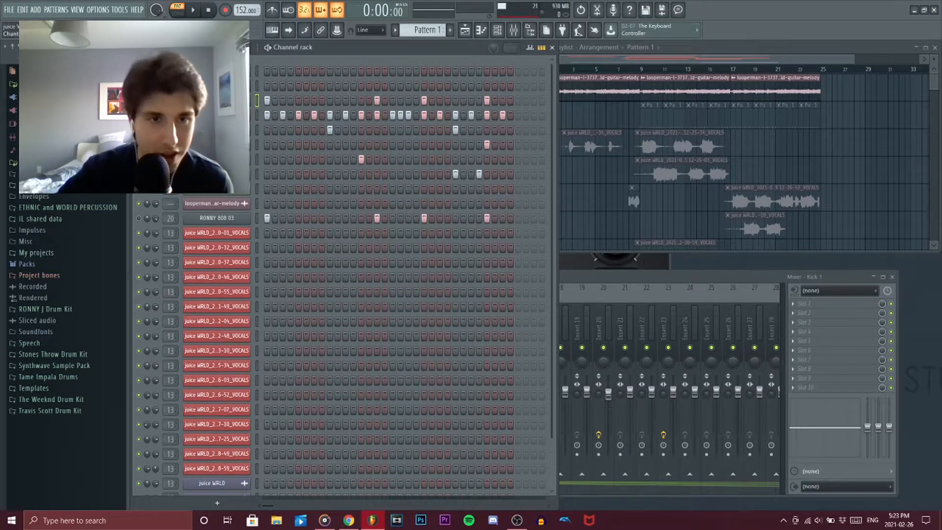
left_click(234, 160)
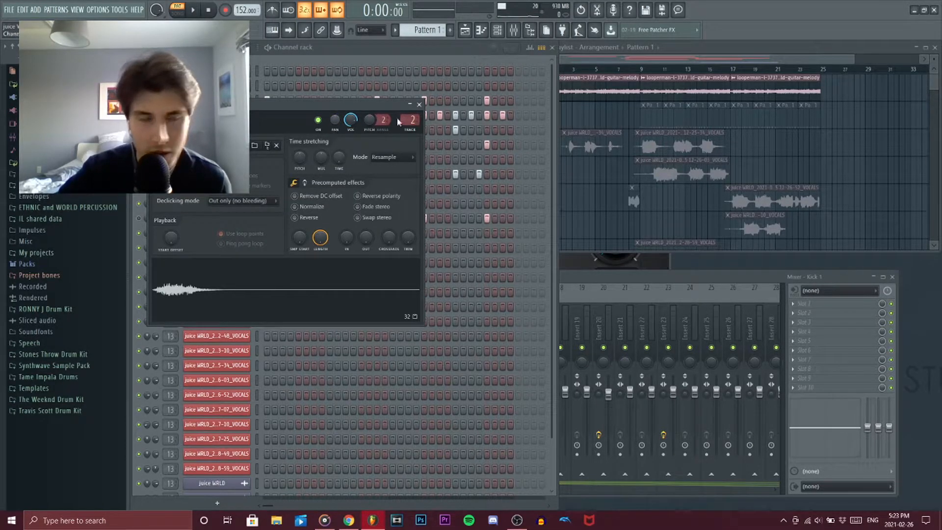
left_click(419, 104)
left_click(217, 101)
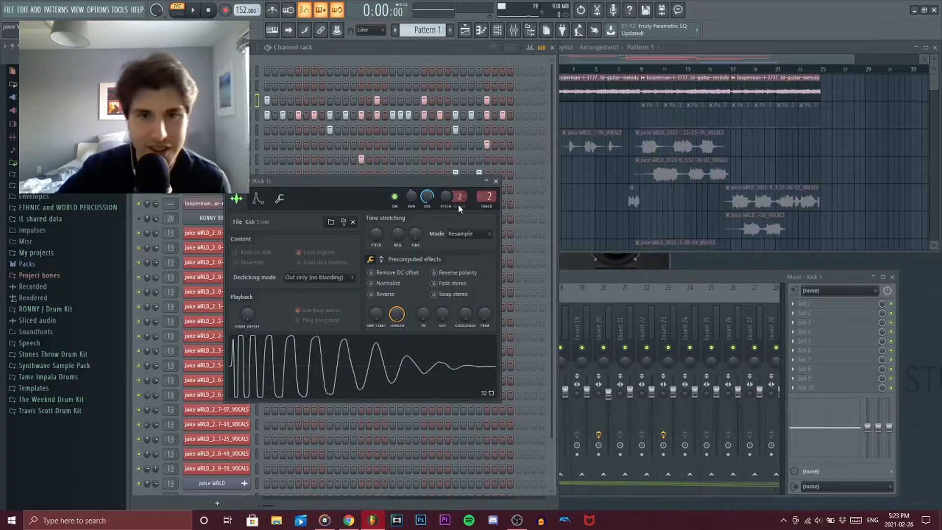
left_click(497, 181)
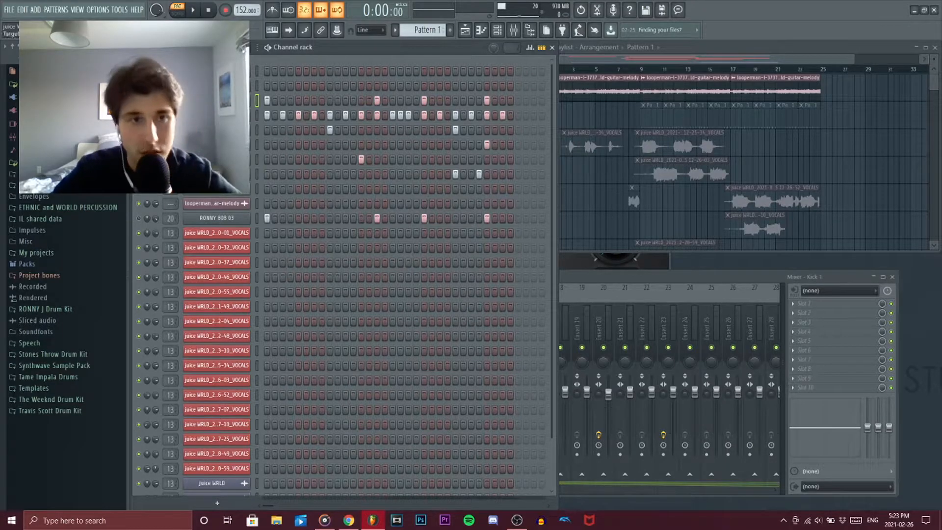
- Add Fruity Compressor to the first slot of the Kick 1 mixer track, browse its presets and switch the effect off
left_click(593, 272)
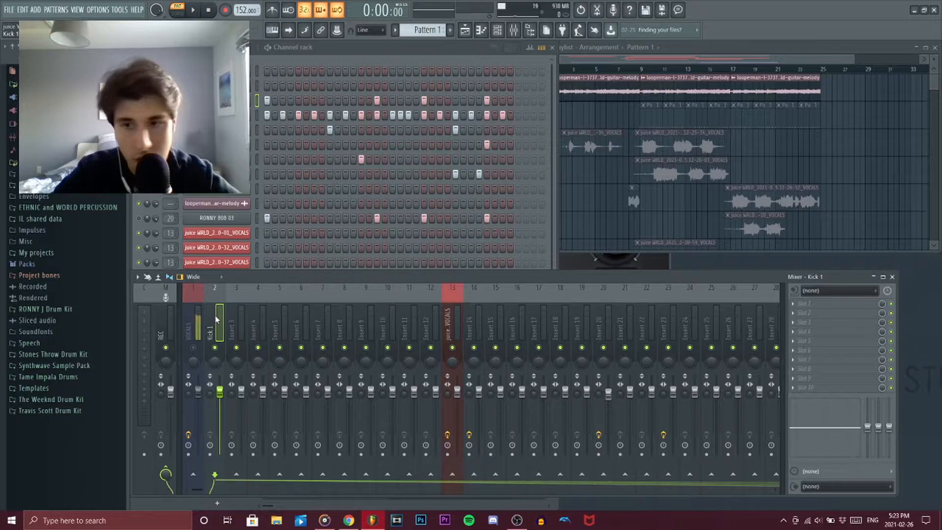
left_click(796, 302)
left_click(672, 222)
left_click(413, 168)
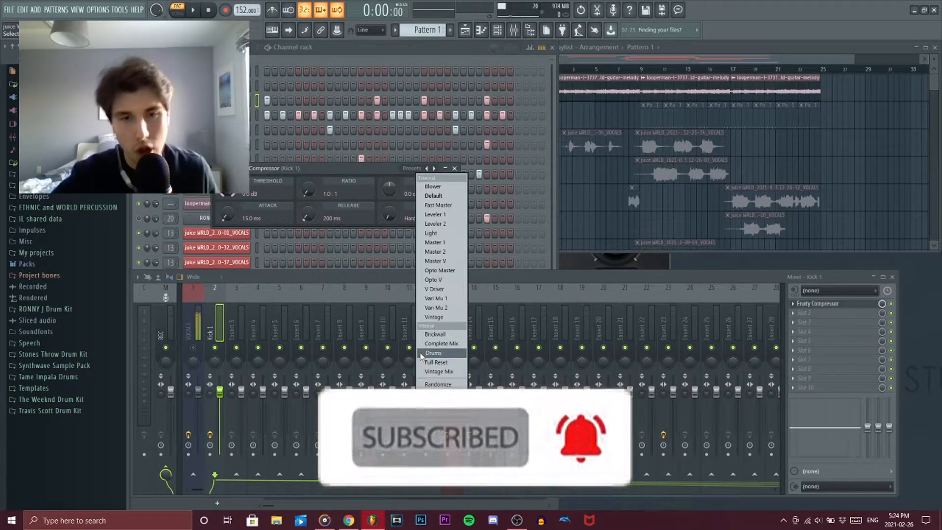
left_click(895, 305)
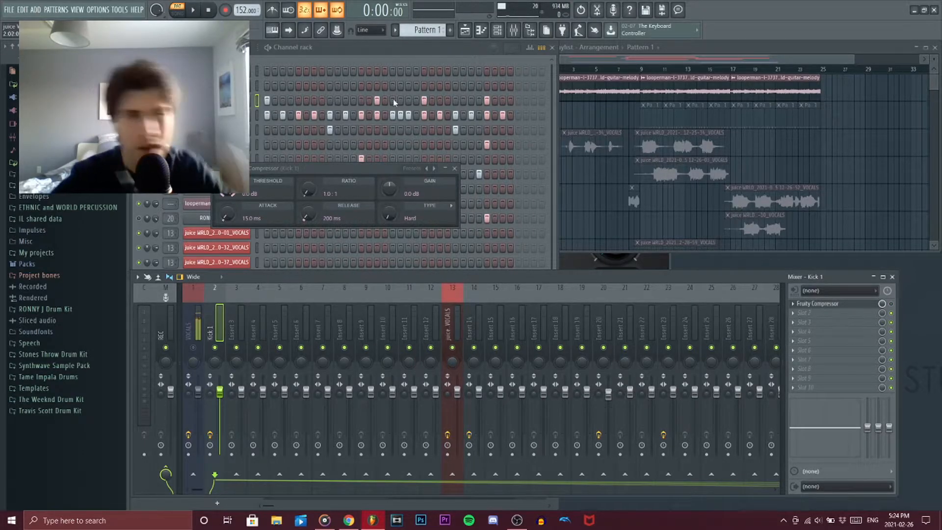
- Bring the channel rack forward and review the drum pattern's steps and playback
left_click(377, 57)
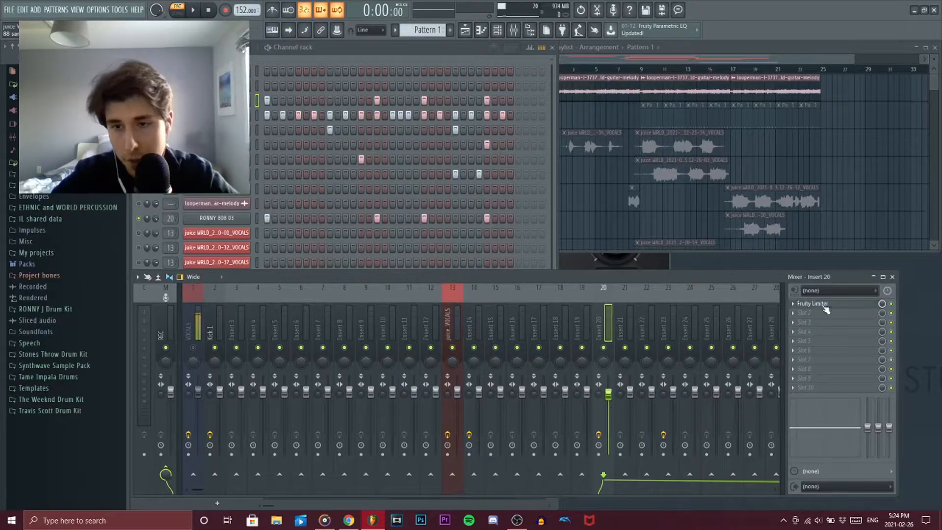
left_click(824, 303)
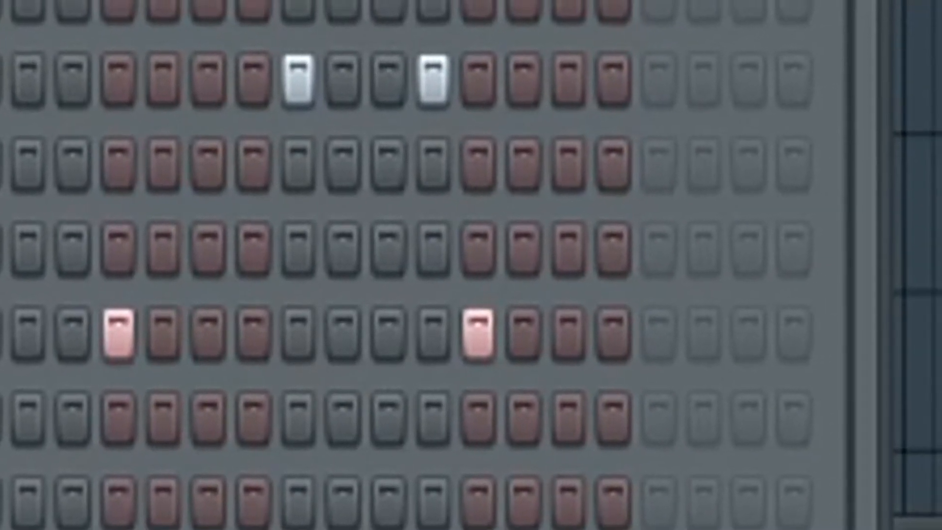
left_click(209, 13)
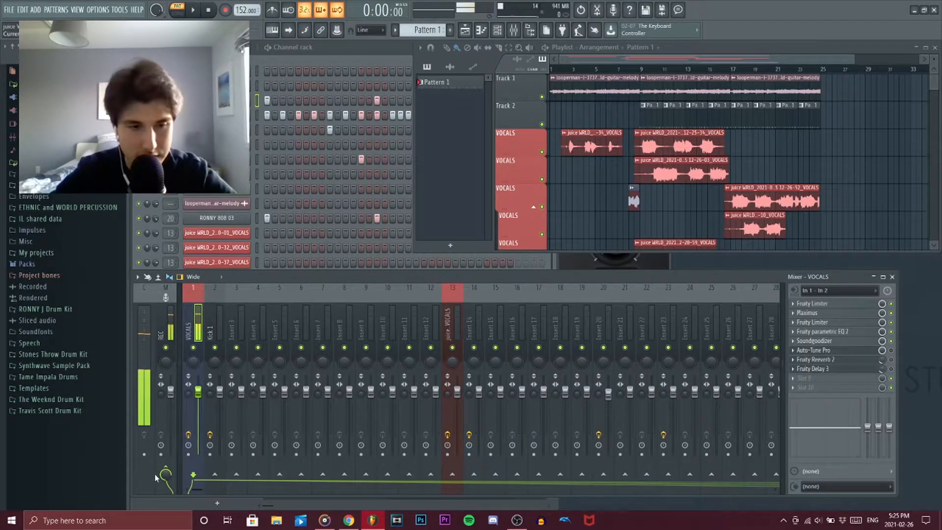
- Inspect the first Fruity Limiter and Maximus on the VOCALS mixer track, browsing the Maximus presets without choosing one
left_click(848, 304)
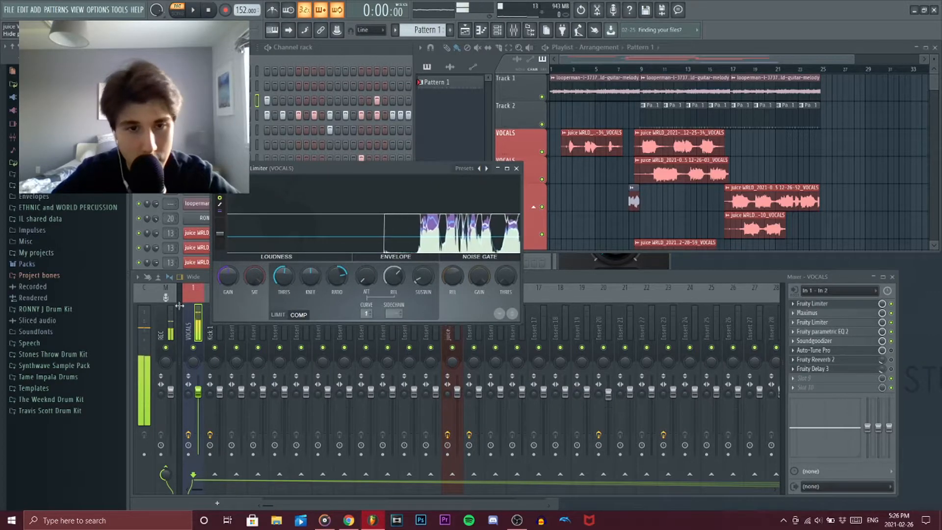
left_click(820, 314)
left_click(478, 183)
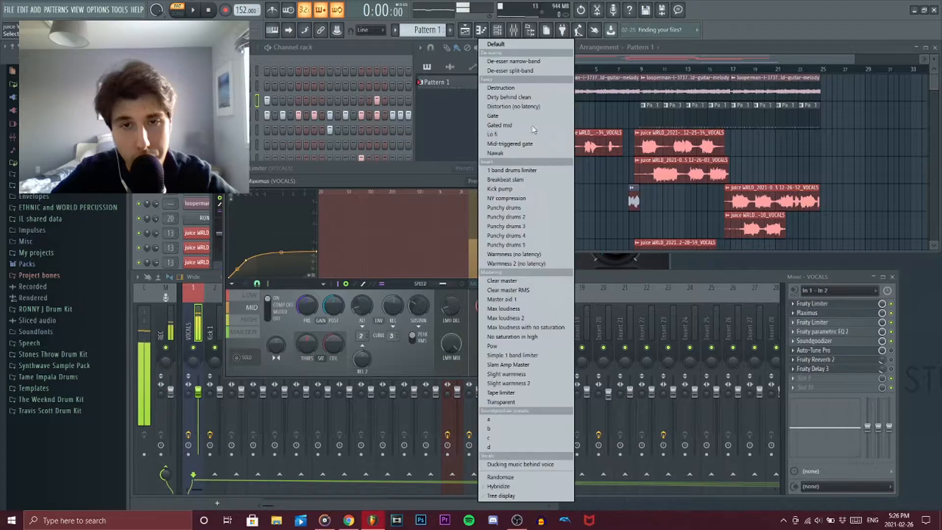
left_click(447, 179)
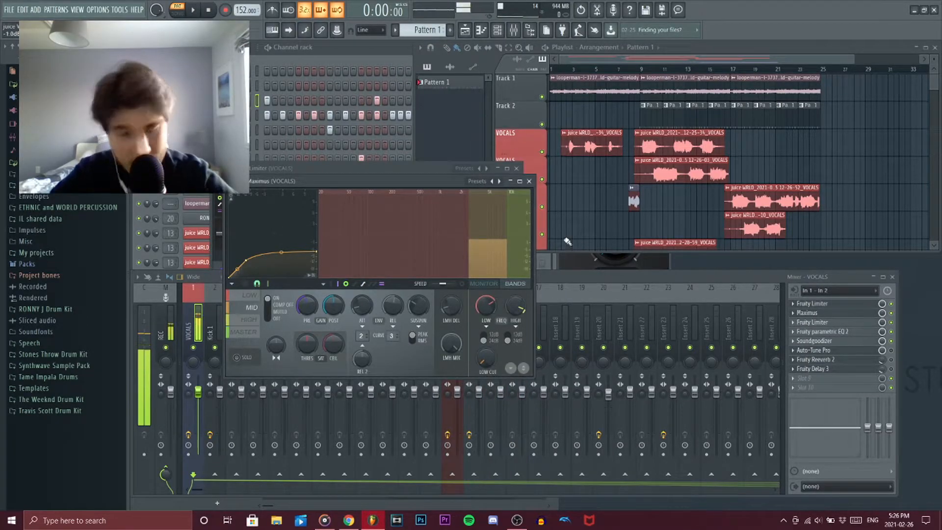
- Inspect the second Fruity Limiter and the Fruity Parametric EQ 2 curve on the VOCALS mixer track
left_click(815, 326)
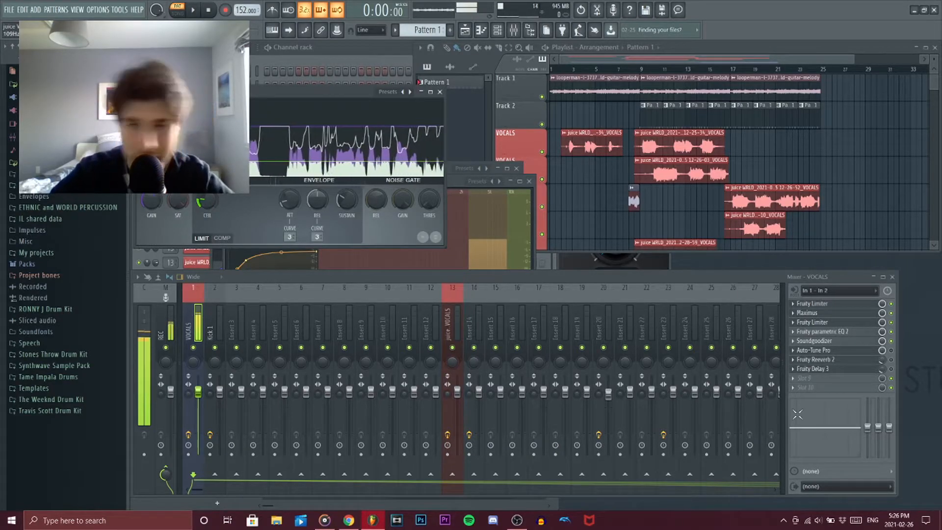
left_click(831, 333)
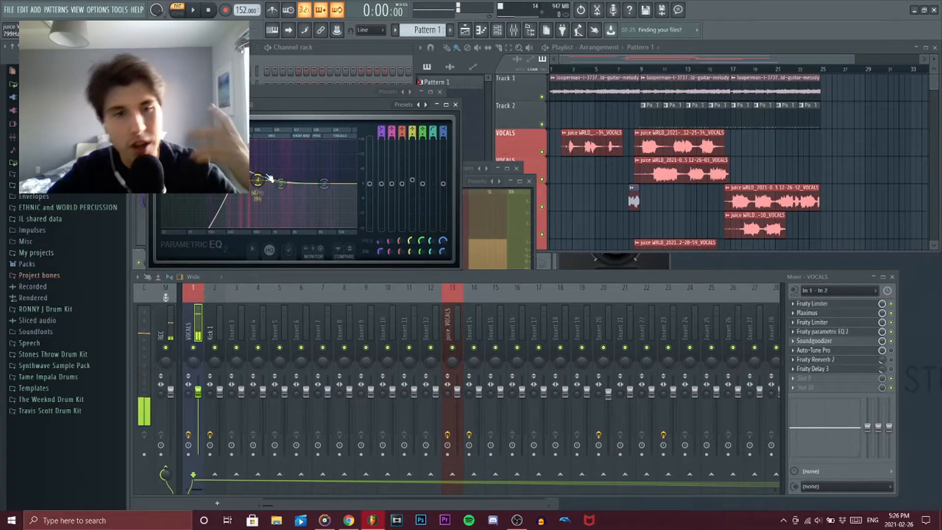
left_click(405, 107)
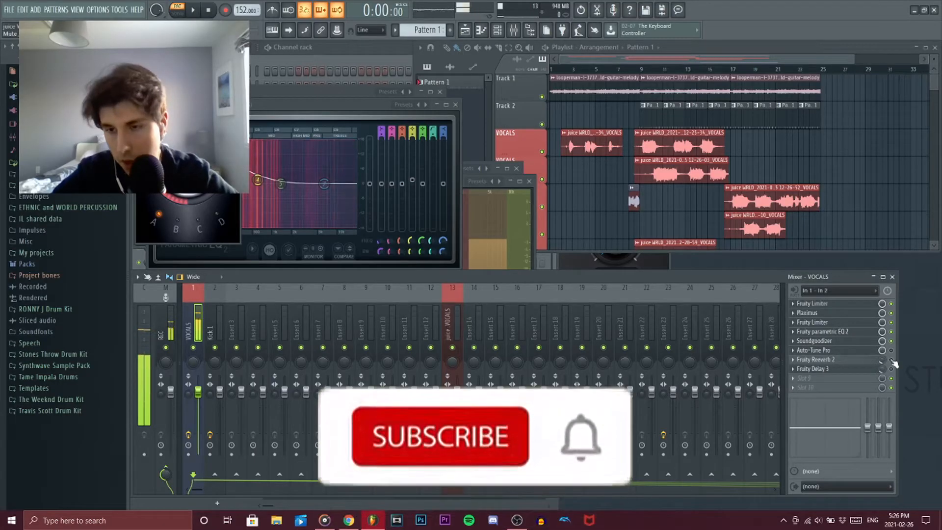
- Open Fruity Reeverb 2 on the VOCALS track, adjust its mix level and bring up the Fruity Delay 3 settings
left_click(856, 362)
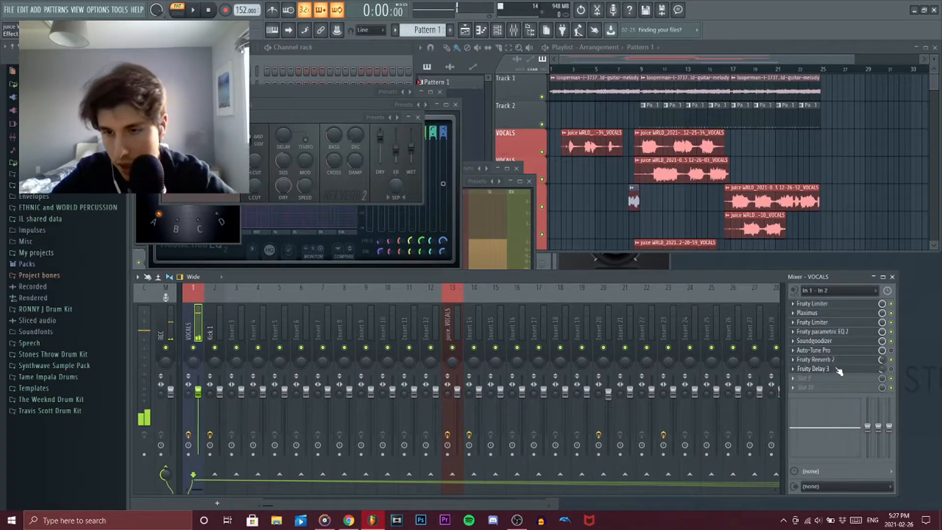
left_click_drag(882, 360, 883, 363)
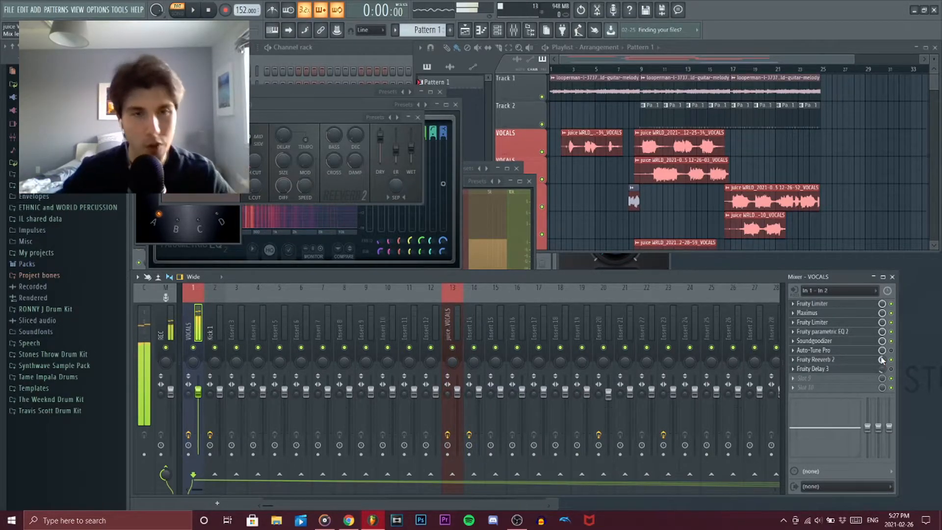
left_click(855, 369)
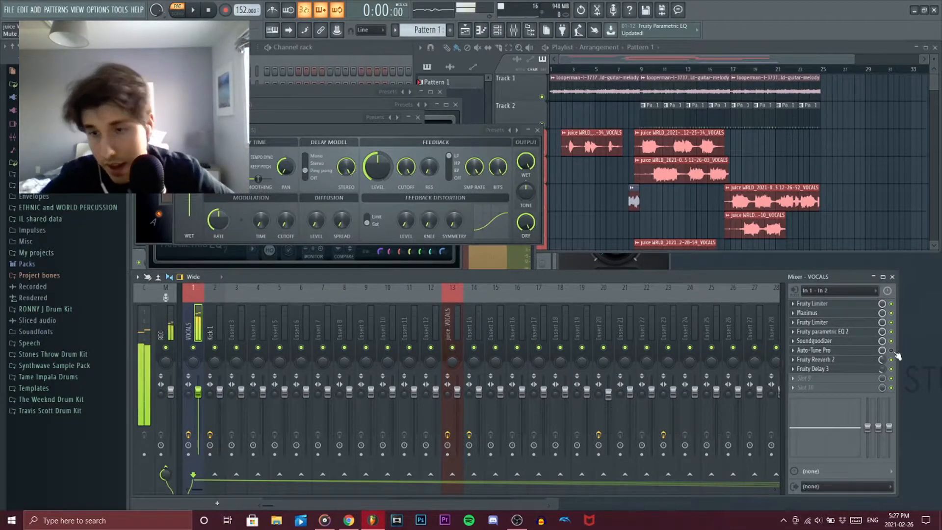
- Set Auto-Tune Pro on the VOCALS track to Retune Speed 16 and Humanize 27, and move its window aside
left_click(831, 352)
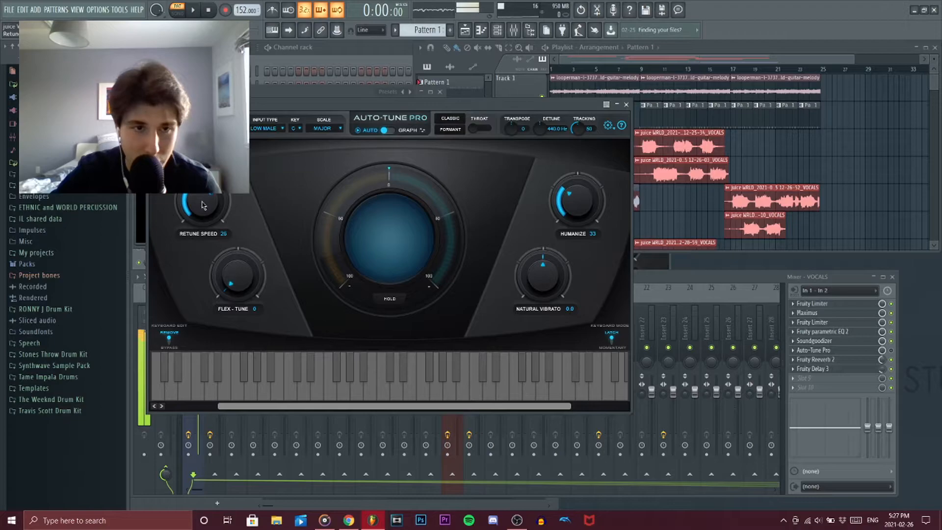
left_click_drag(576, 203, 564, 202)
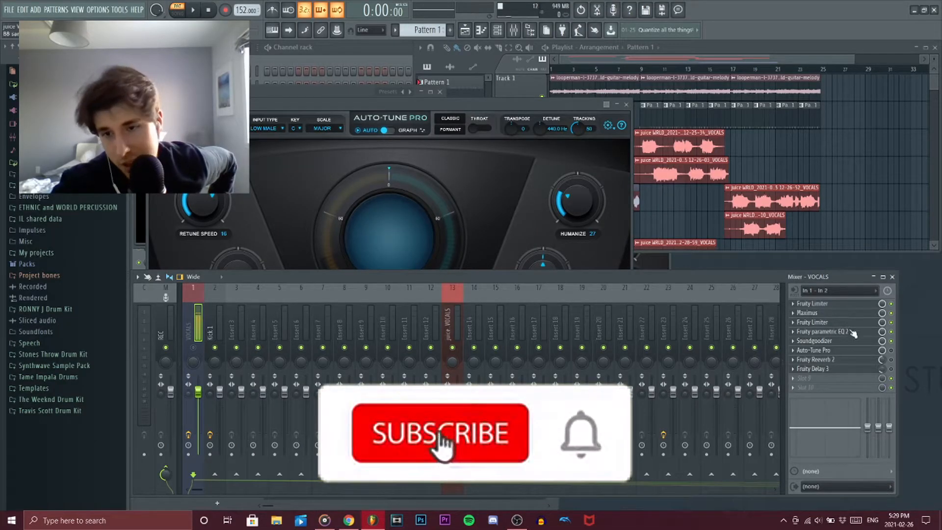
left_click_drag(479, 100, 468, 48)
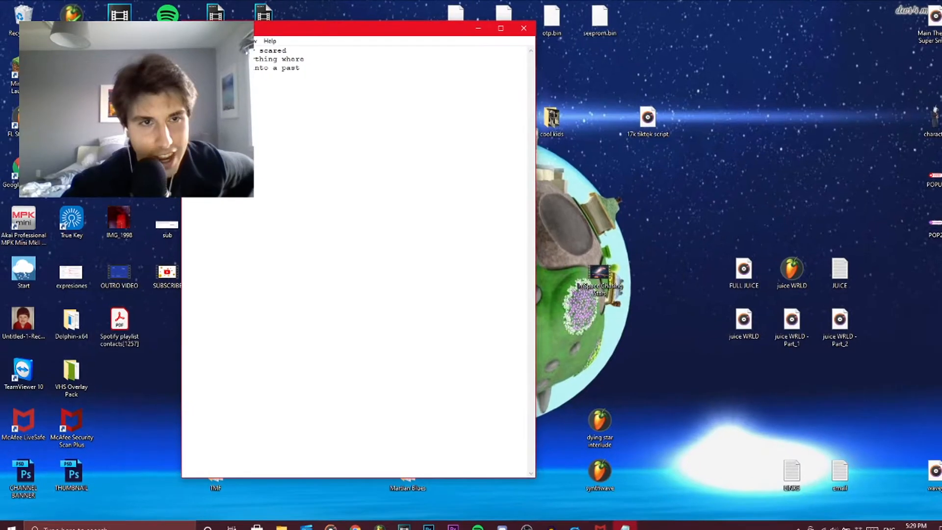
- Switch to the text file with the lyrics and highlight its lines to read them through
left_click_drag(186, 51, 304, 63)
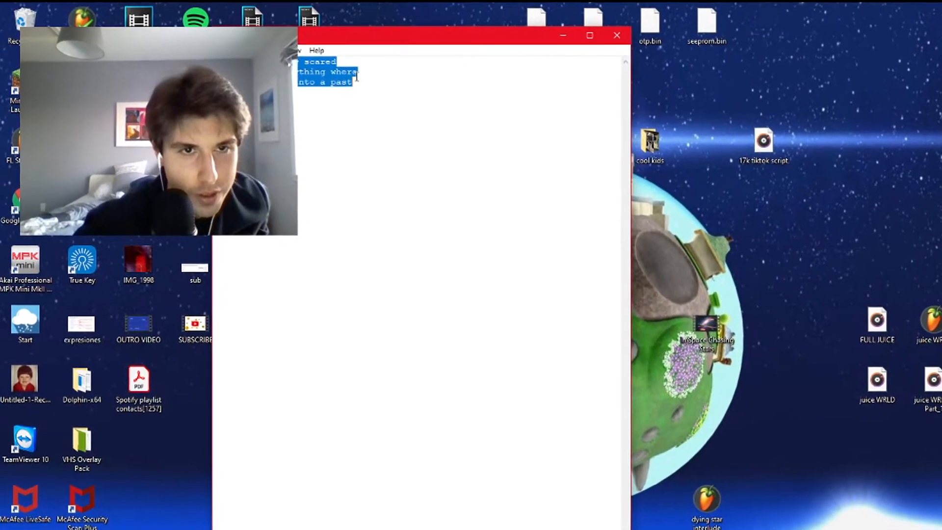
left_click_drag(357, 77, 328, 74)
left_click(333, 74)
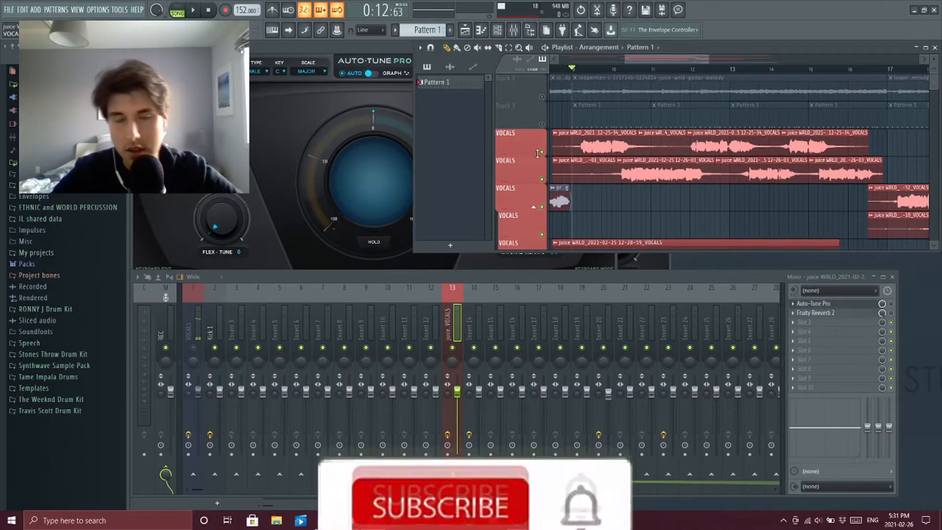
- Play the vocal takes in the FL Studio playlist from bar 9, with the melody and drum tracks muted
key("space")
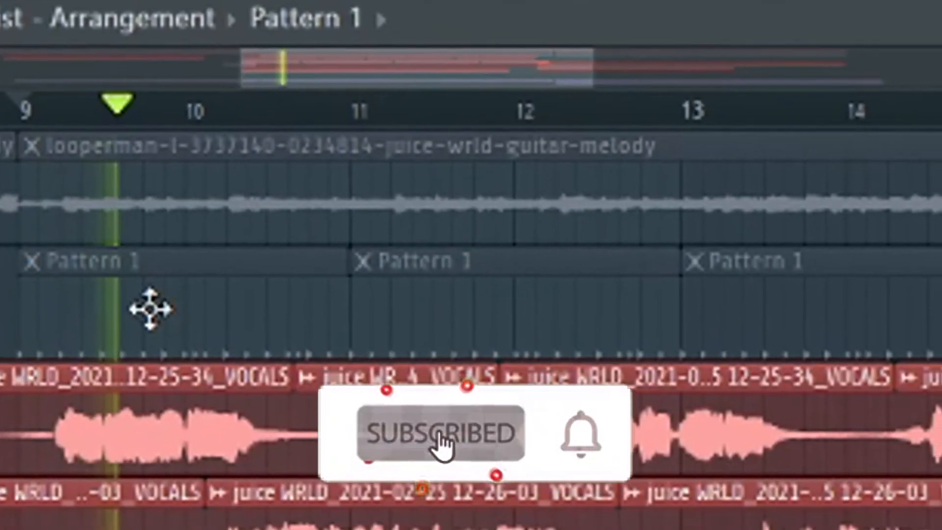